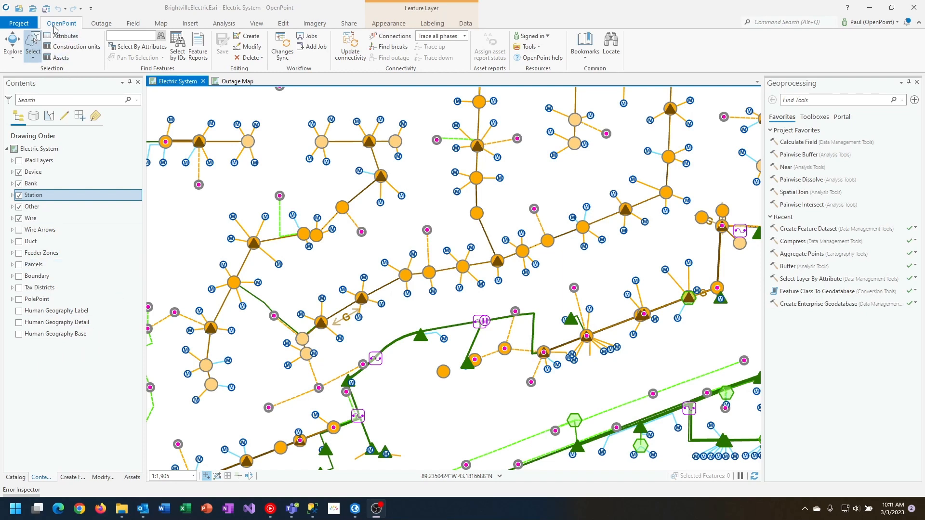
Select the electric features across the middle of the map with a rectangle selection
click(31, 59)
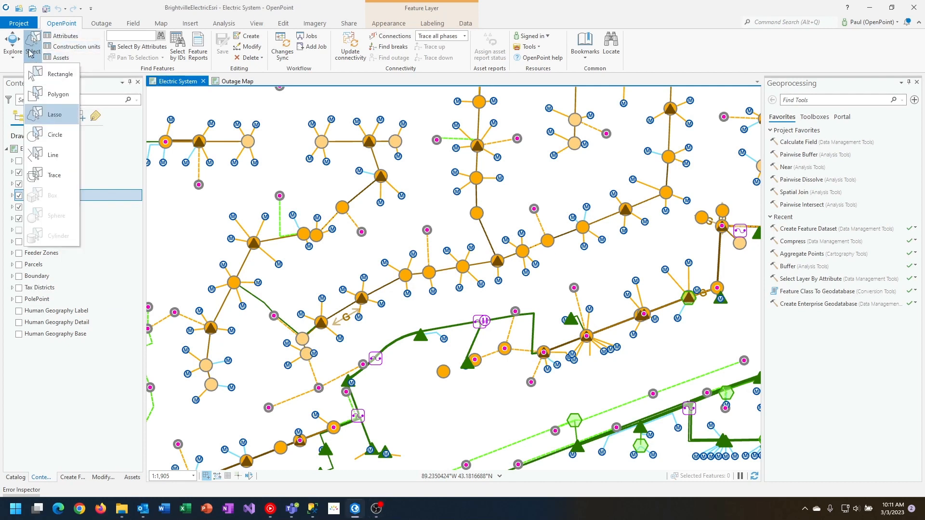
click(56, 76)
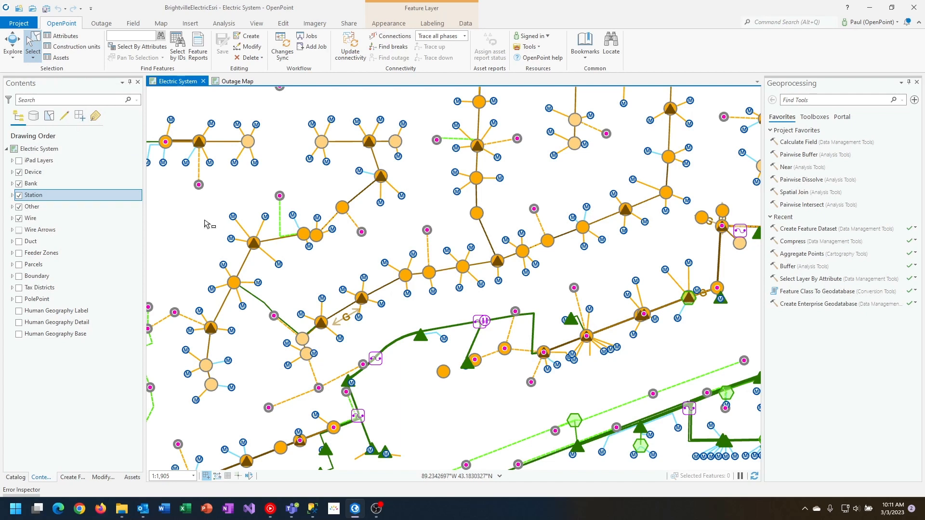
drag(174, 173, 733, 435)
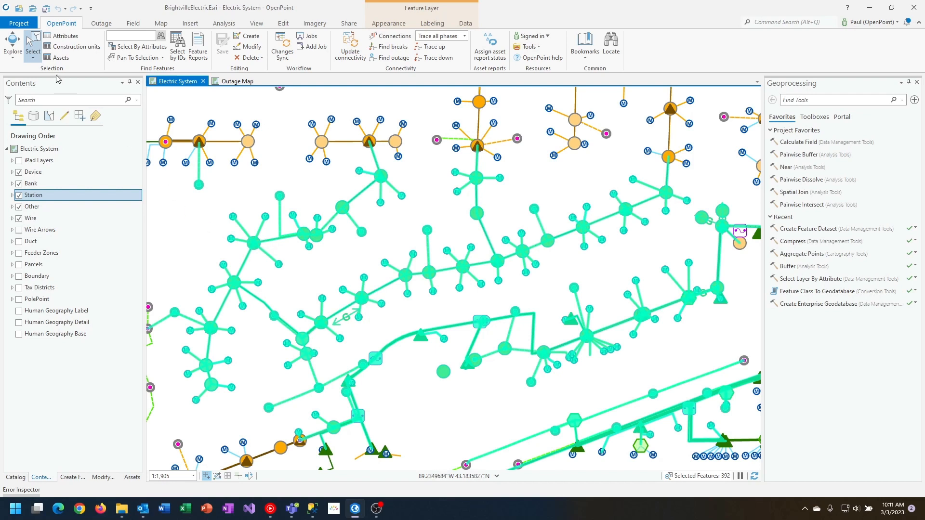
Select the branching lines and their attached features in the map's centre with a freehand lasso
click(33, 59)
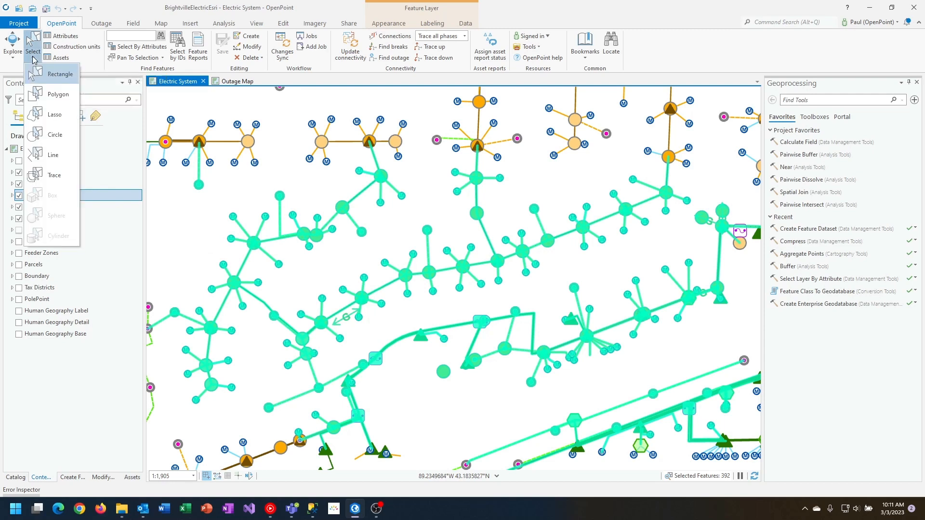
click(57, 120)
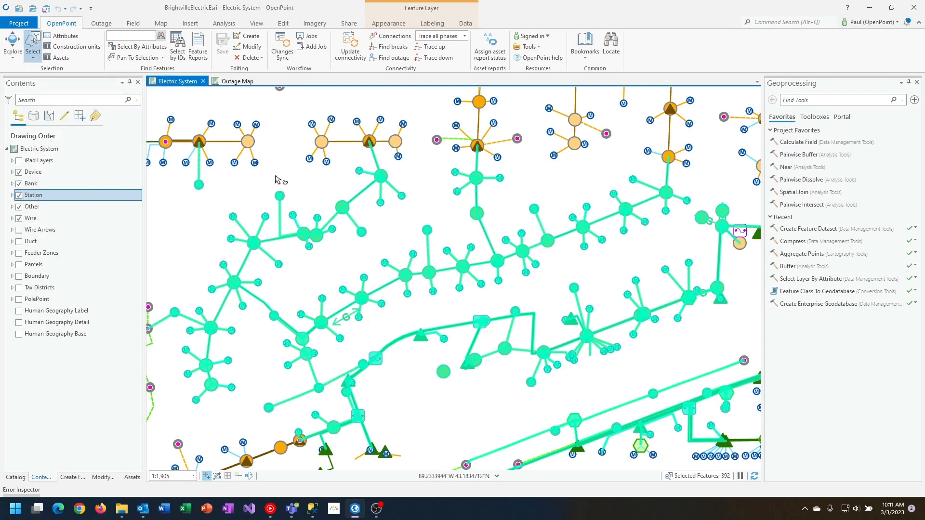
mouse_move(275, 175)
mouse_down()
mouse_move(202, 219)
mouse_move(183, 277)
mouse_move(183, 413)
mouse_move(203, 428)
mouse_move(251, 427)
mouse_move(375, 394)
mouse_move(435, 355)
mouse_move(457, 314)
mouse_move(643, 251)
mouse_move(688, 203)
mouse_move(712, 115)
mouse_move(663, 95)
mouse_move(625, 115)
mouse_move(613, 155)
mouse_move(532, 205)
mouse_move(459, 211)
mouse_move(415, 175)
mouse_up()
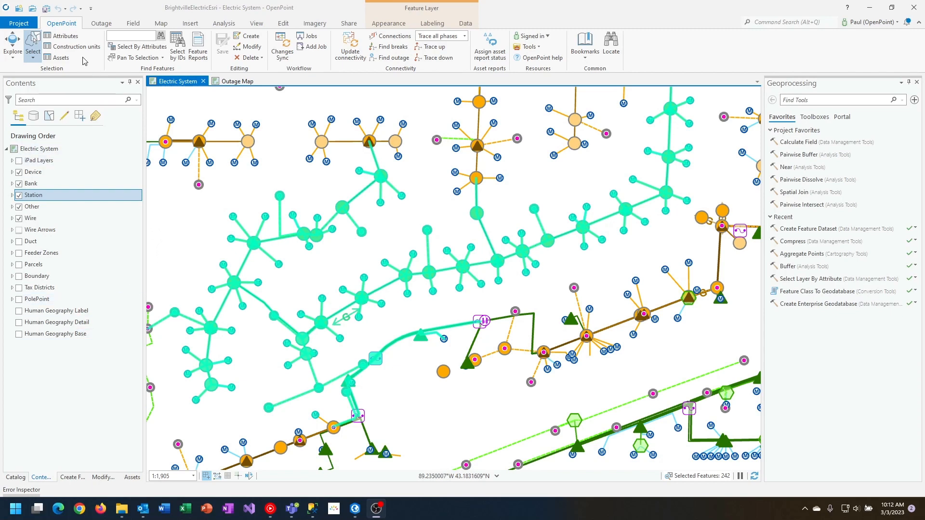
Show the attributes of the selected features and collapse the Device and Bank groups to reach the Station features
click(63, 38)
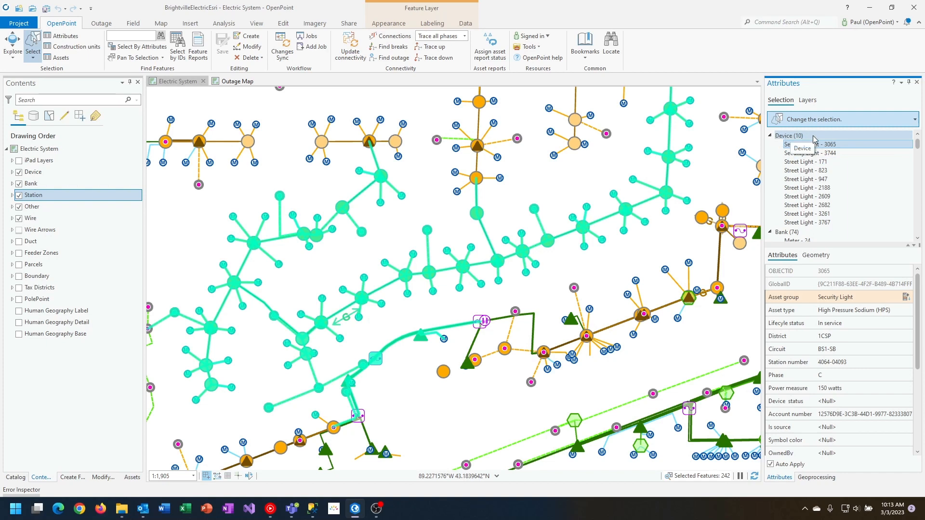
click(770, 136)
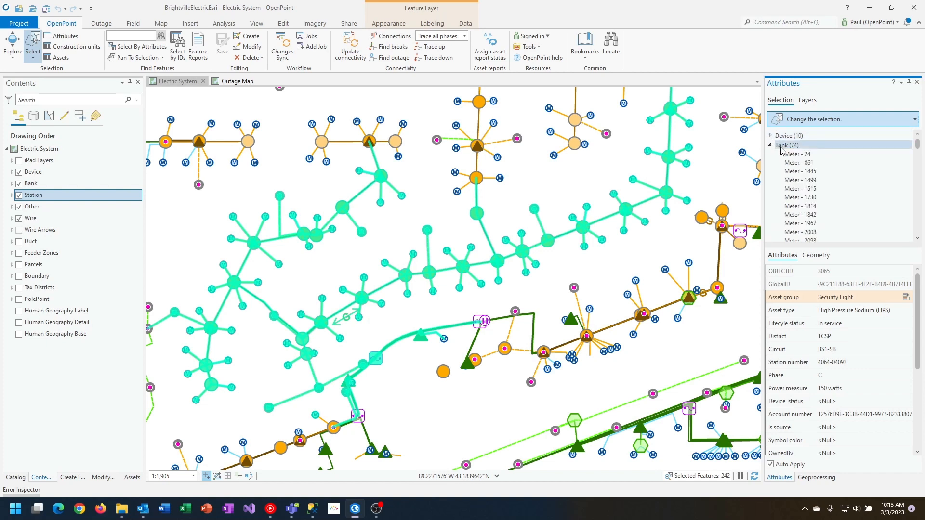
click(770, 145)
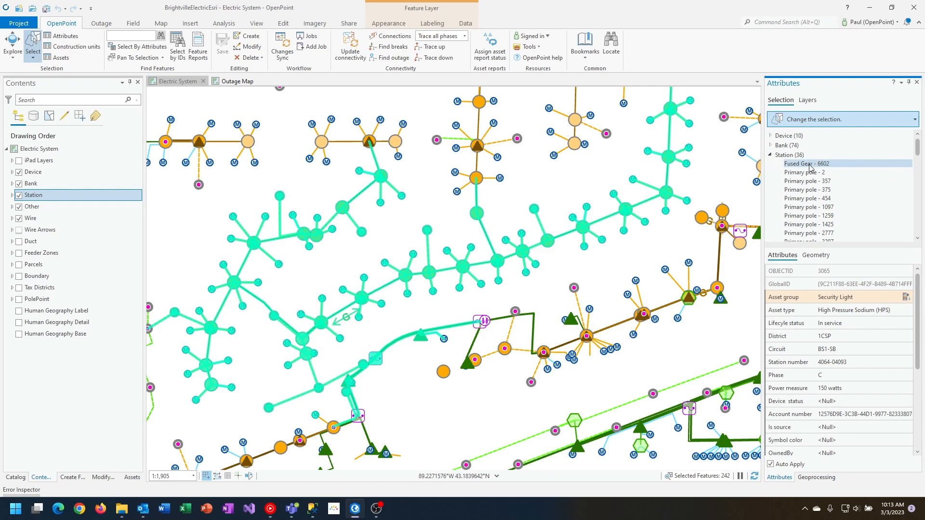
mouse_move(918, 153)
mouse_down()
mouse_move(919, 236)
mouse_move(918, 142)
mouse_up()
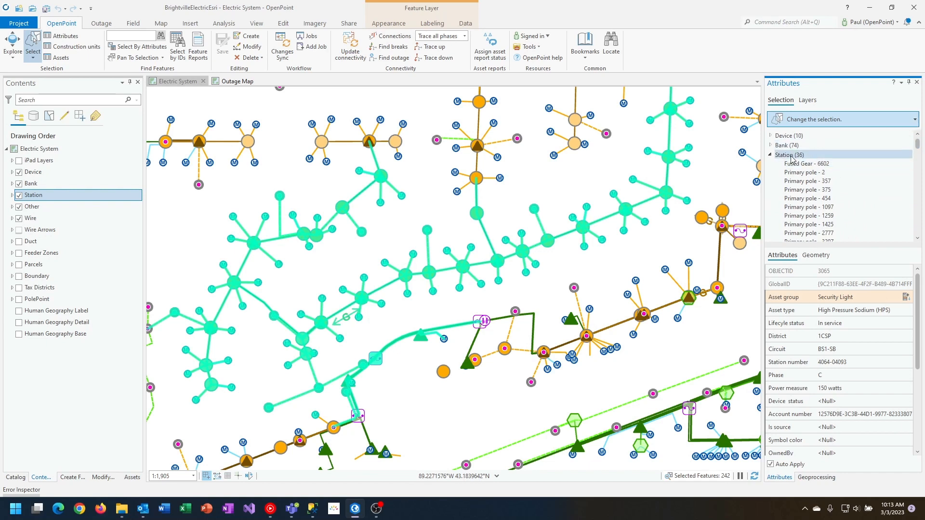
Set Year Installed to 1982 for all primary and secondary poles in the selected Station group
click(820, 174)
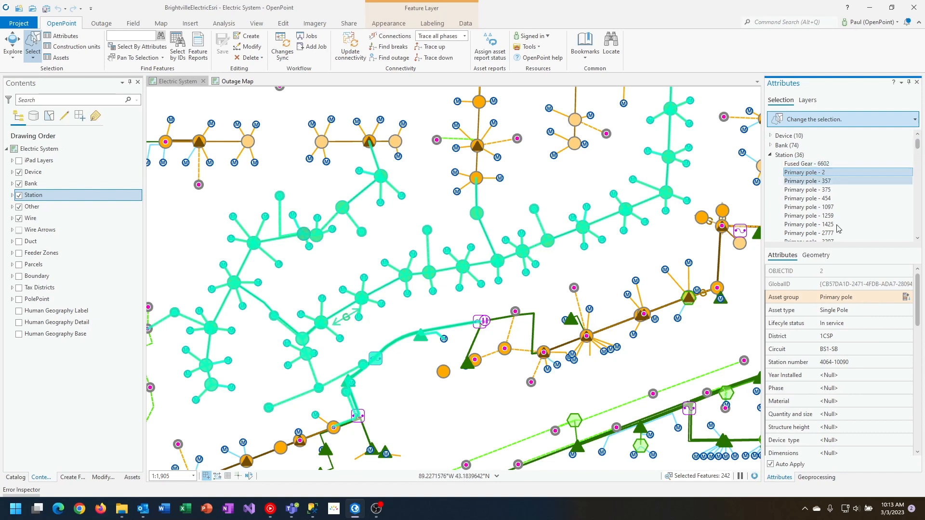
click(841, 376)
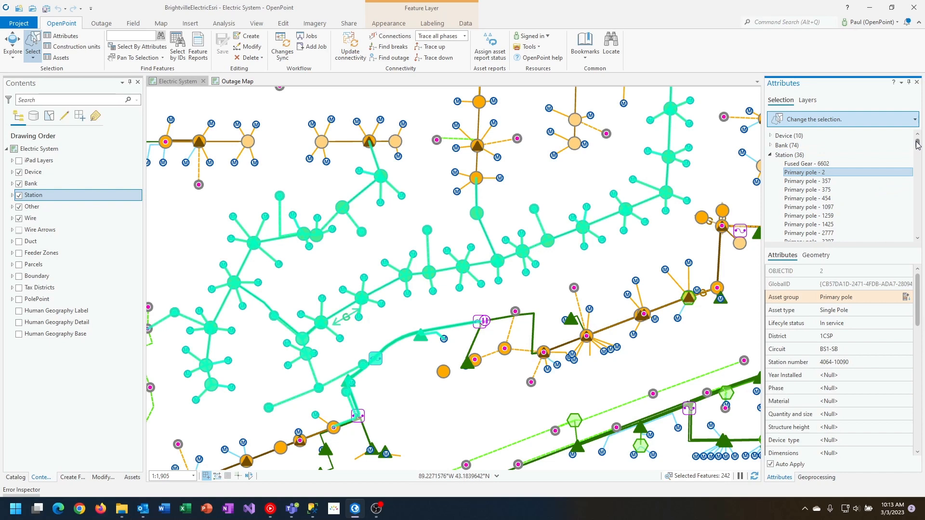
drag(918, 142, 917, 156)
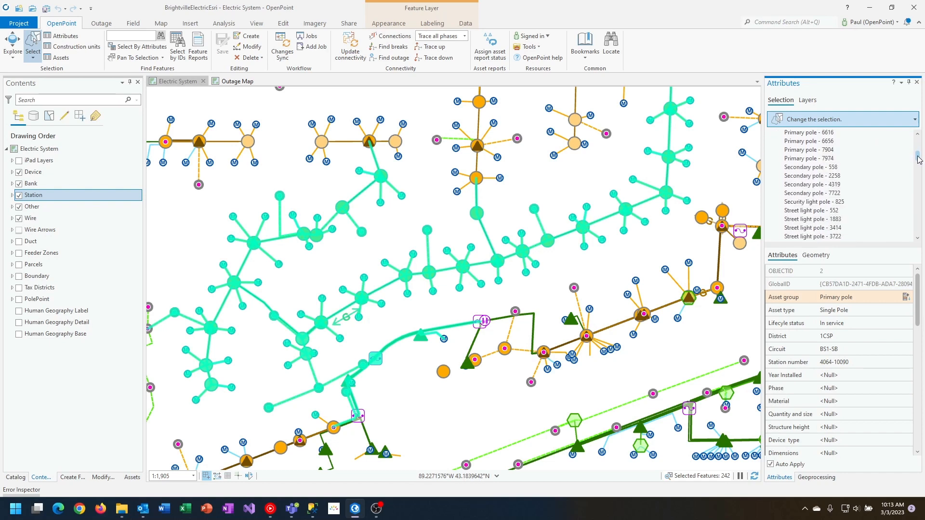
shift+click(817, 195)
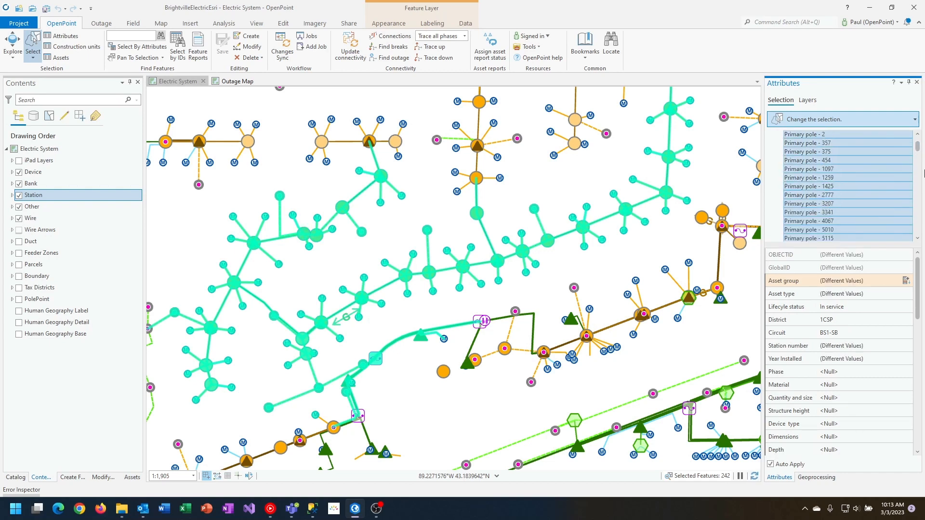
mouse_move(921, 148)
mouse_down()
mouse_move(919, 158)
mouse_move(918, 141)
mouse_up()
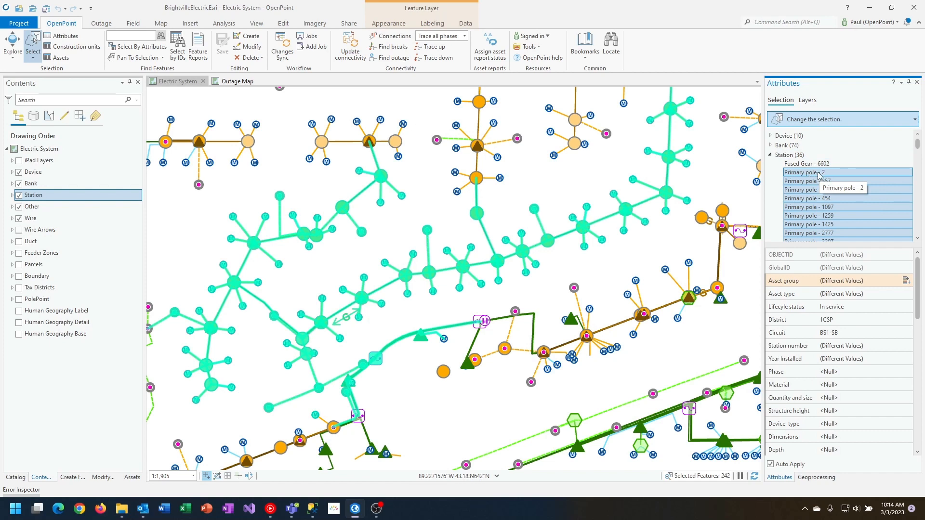
click(849, 360)
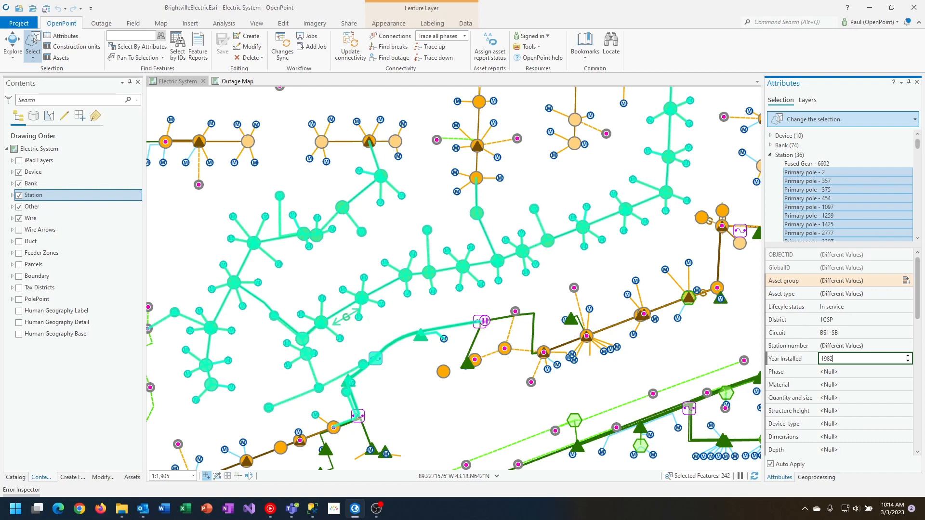
click(845, 372)
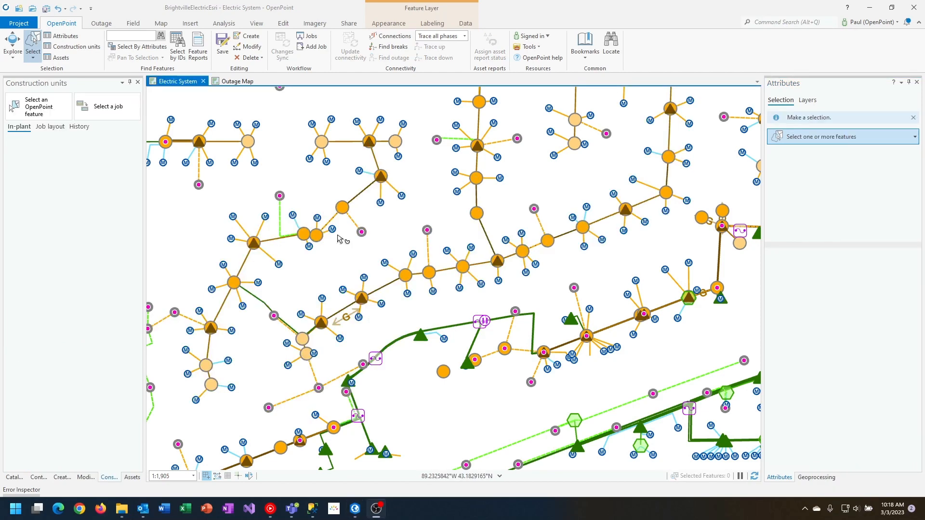
Check Year Installed and the in-plant construction units of primary poles 1259 and 4067, closing the construction units at the end
click(341, 208)
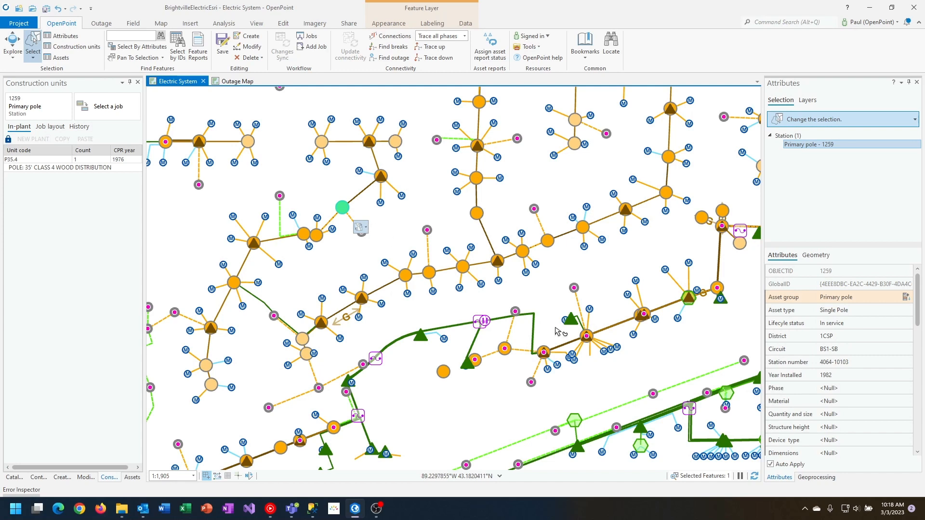
click(828, 376)
click(316, 239)
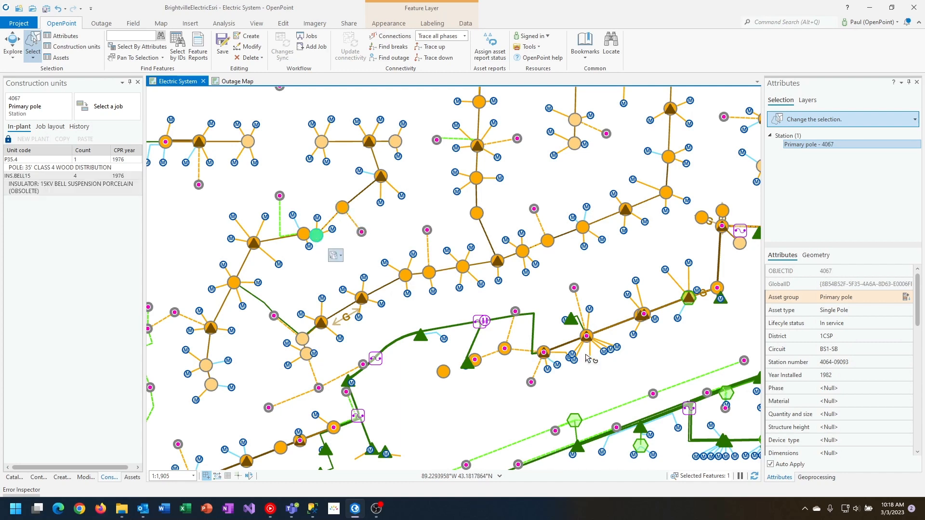
key(Return)
click(138, 82)
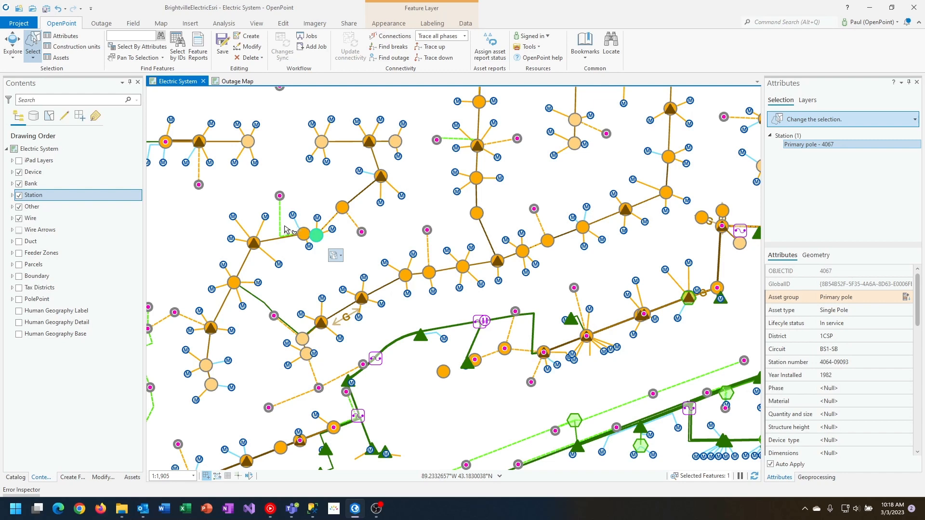
Select primary pole 7974 on the map and display its construction units
click(831, 360)
click(257, 244)
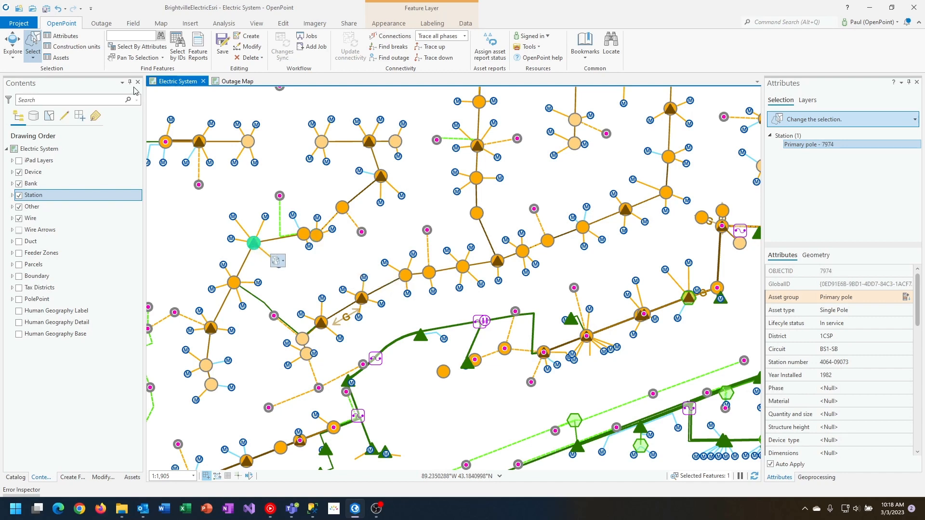
click(86, 48)
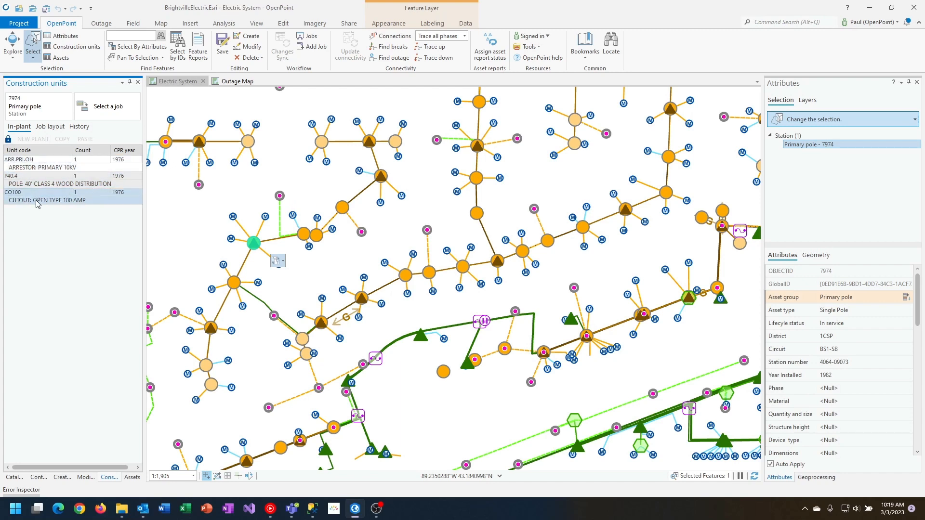
Unlock the pole's in-plant units for editing and save the ARR.PRI.OH arrestor with CPR year 2020
click(34, 166)
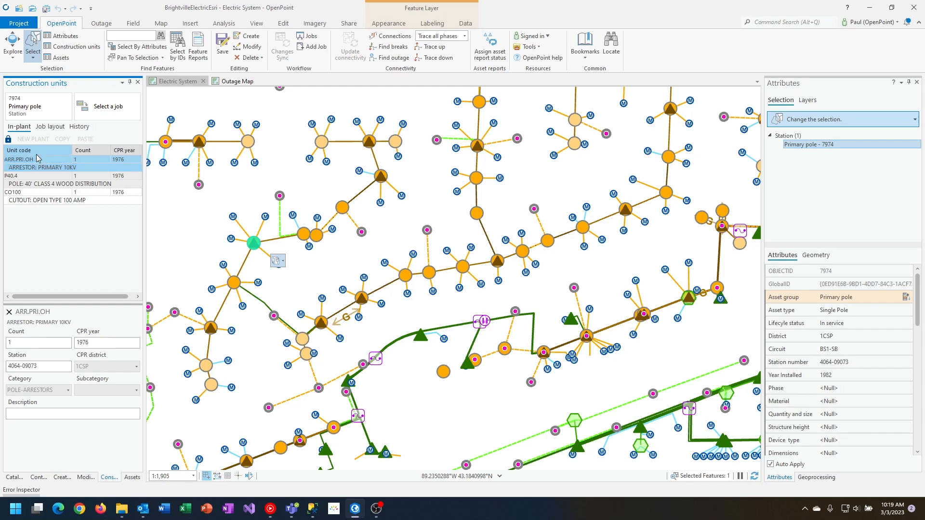
click(8, 143)
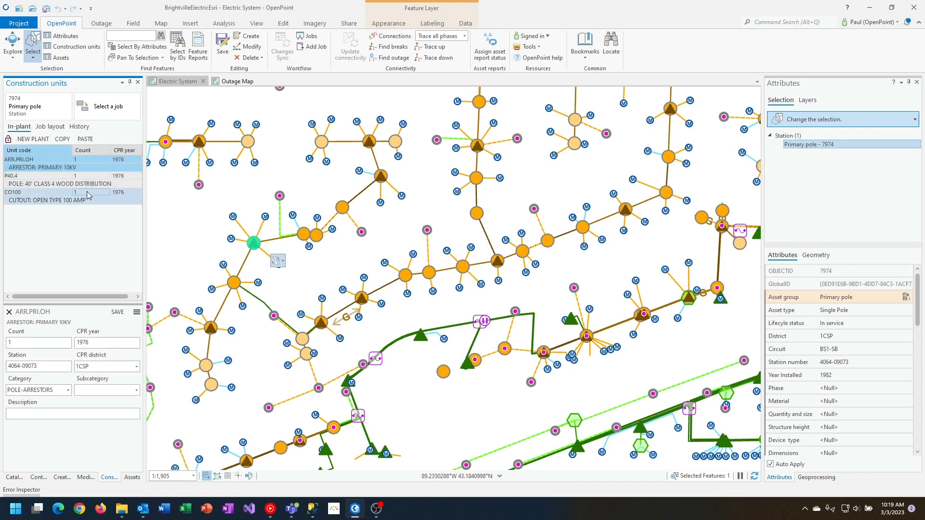
double_click(93, 343)
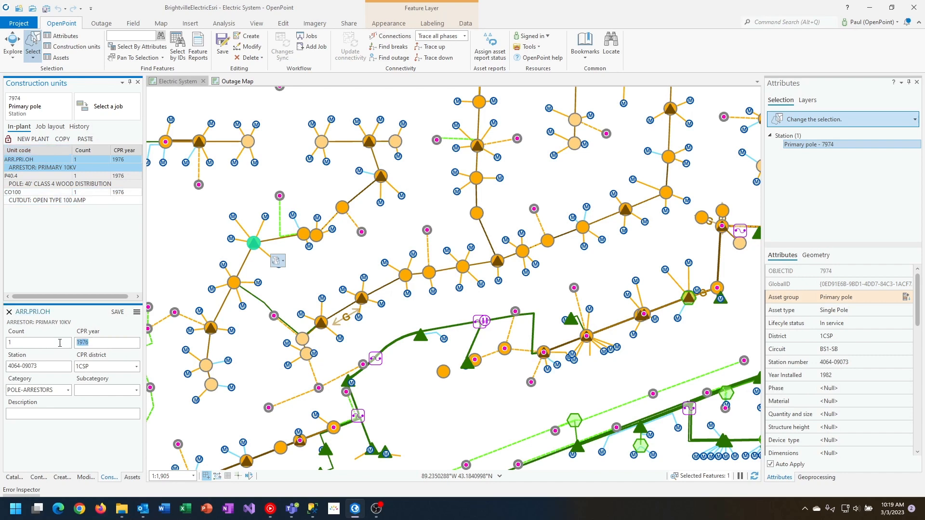
text(2020)
click(117, 312)
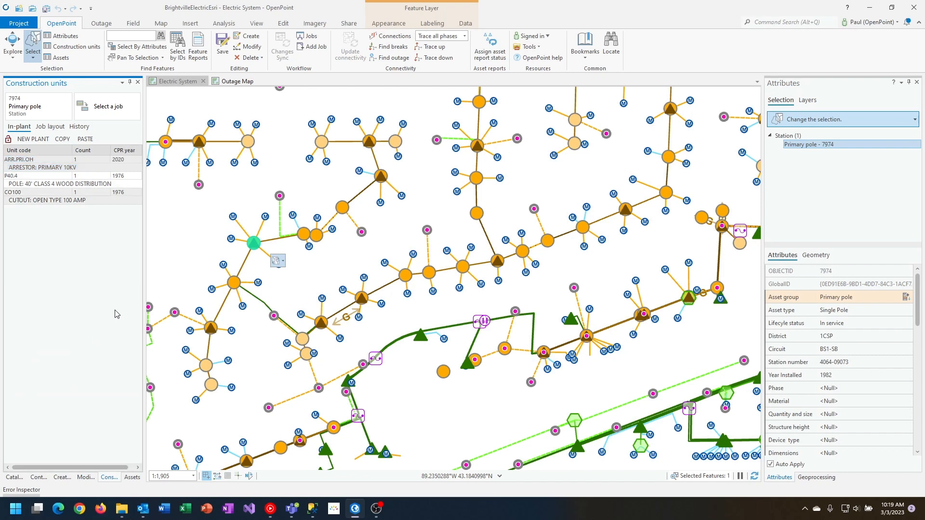
Set the CPR year of the CO100 open-type cutout to 2020 and save it
click(46, 200)
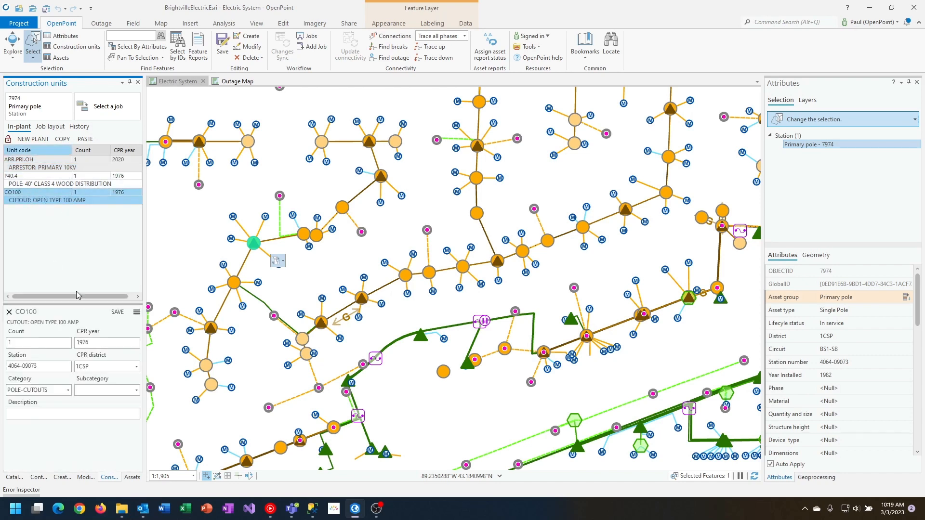
double_click(87, 343)
text(2020)
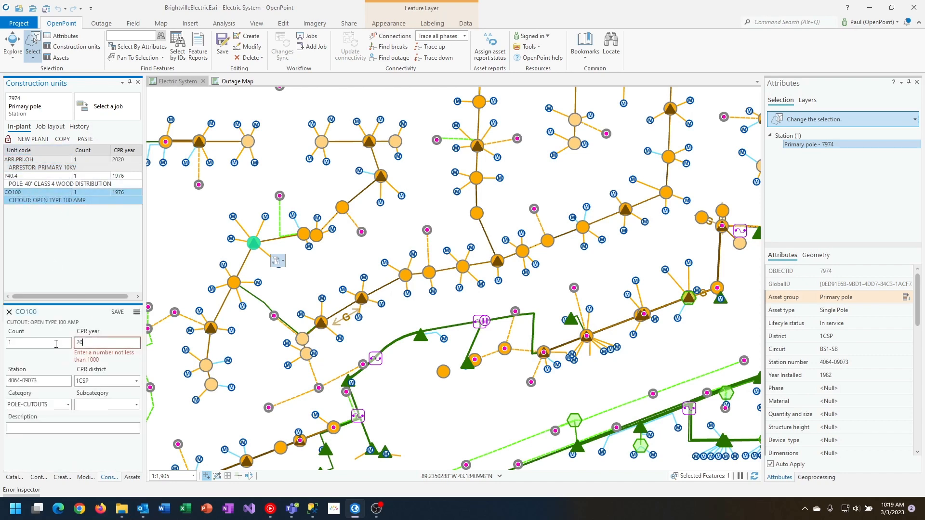
click(115, 314)
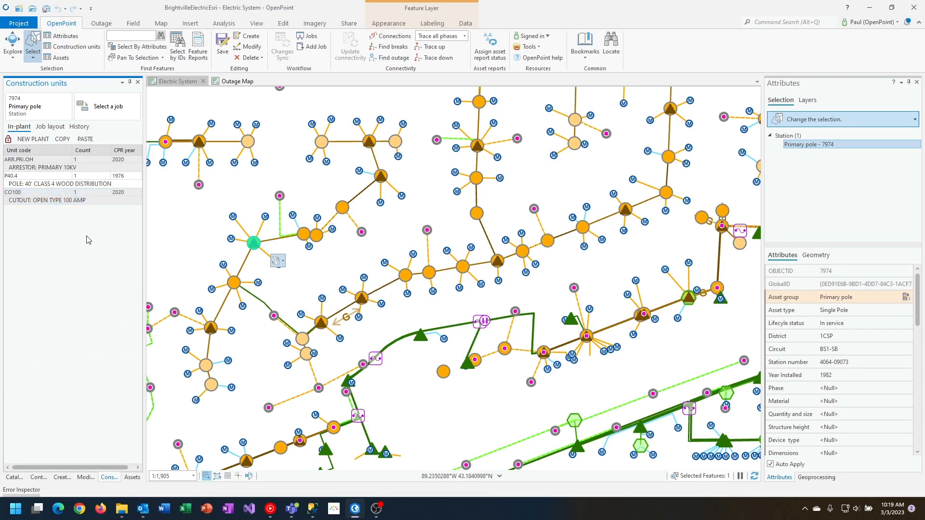